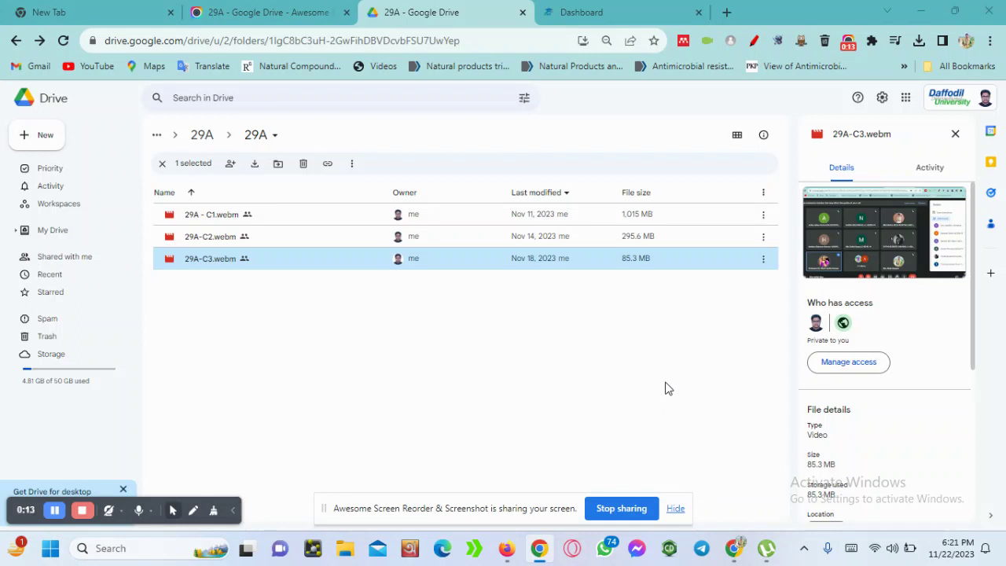
Open the Google Drive share dialog for 29A-C3.webm from its More actions menu
{"action": "left_click", "coordinate": [762, 260]}
{"action": "mouse_move", "coordinate": [779, 370]}
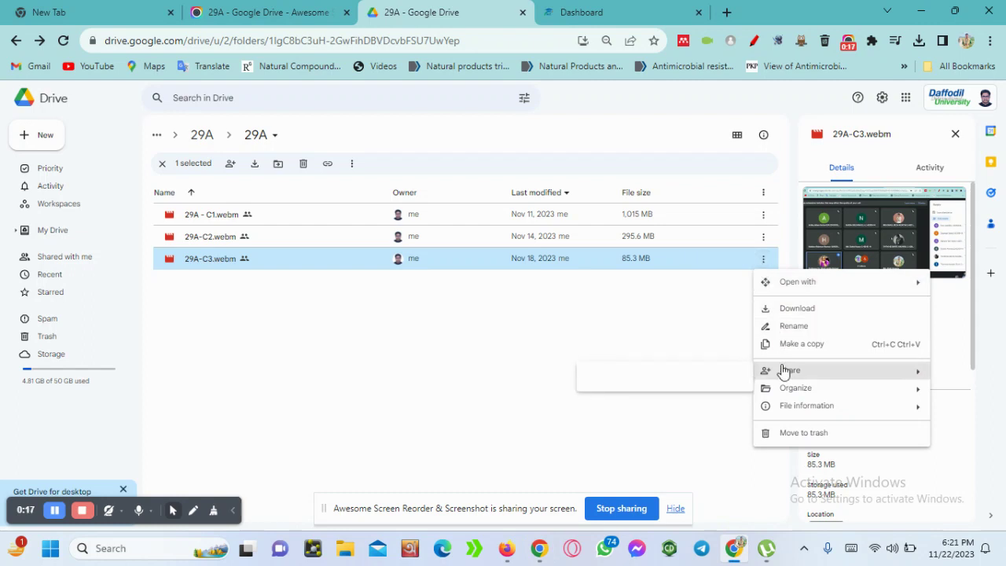
{"action": "left_click", "coordinate": [635, 375]}
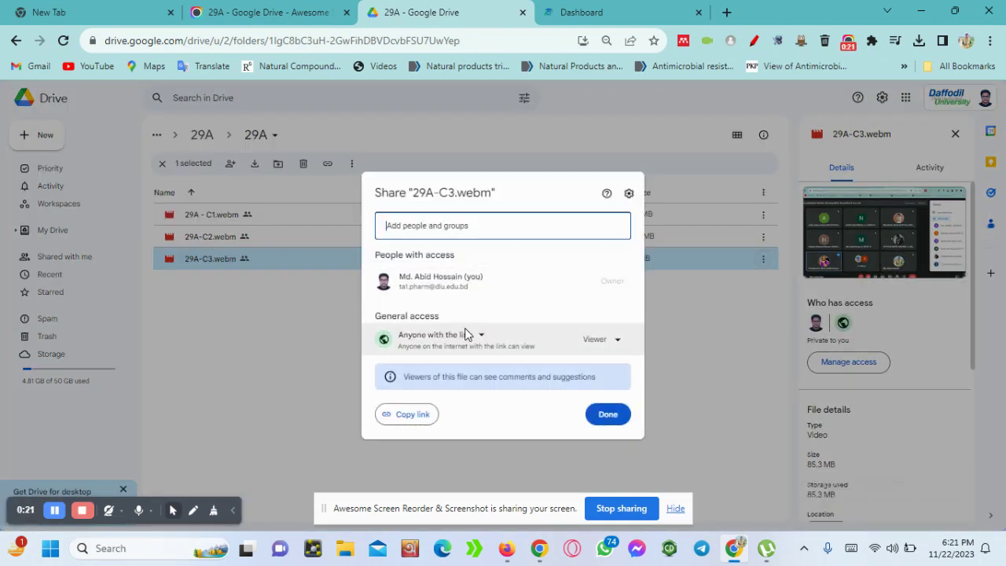
Keep general access at 'Anyone with the link' and close the share dialog
{"action": "left_click", "coordinate": [482, 336]}
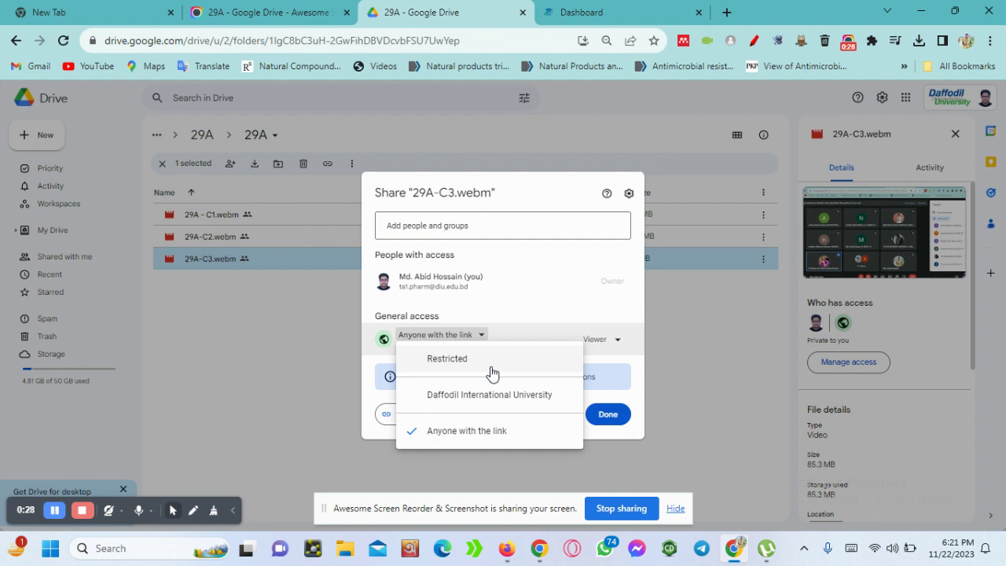
{"action": "left_click", "coordinate": [485, 431]}
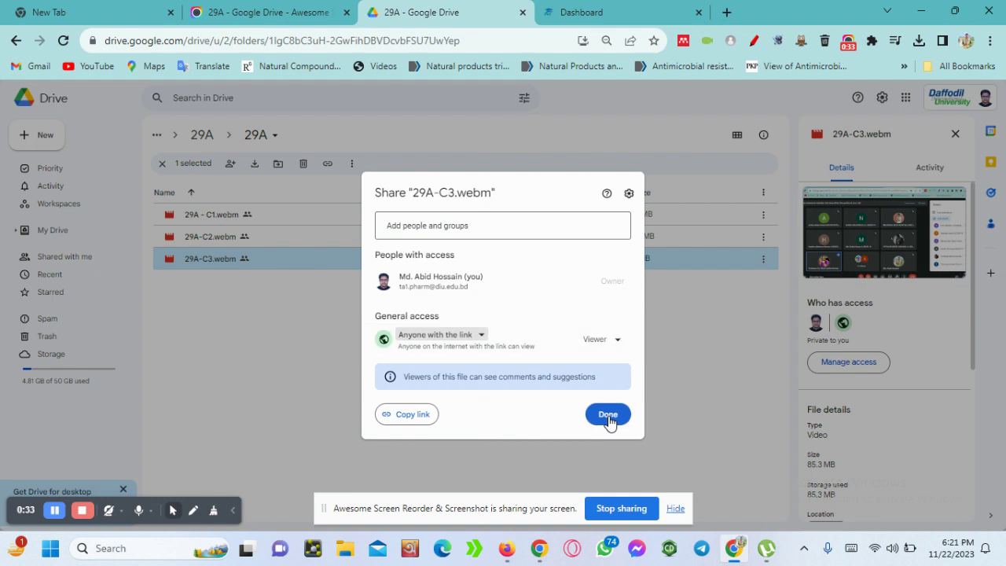
{"action": "left_click", "coordinate": [609, 417]}
Copy the shareable link for 29A-C3.webm
{"action": "left_click", "coordinate": [760, 262]}
{"action": "mouse_move", "coordinate": [818, 370]}
{"action": "left_click", "coordinate": [607, 390]}
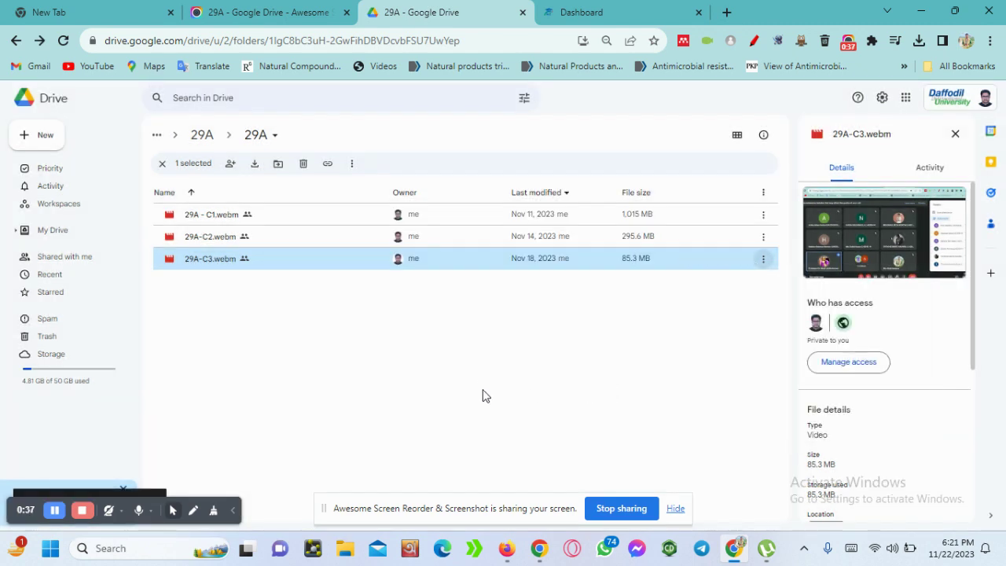
From the DIU-BLC Dashboard, enter Organic Pharmacy I (Fall 2023) and open 'Presentation Fall 2023 (29B) (copy)'
{"action": "left_click", "coordinate": [596, 7]}
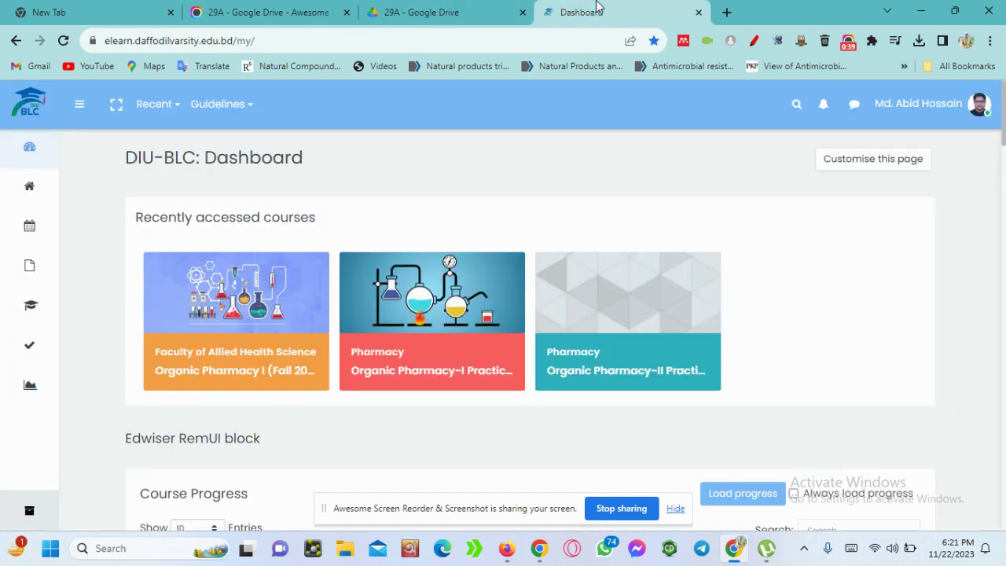
{"action": "left_click", "coordinate": [223, 344]}
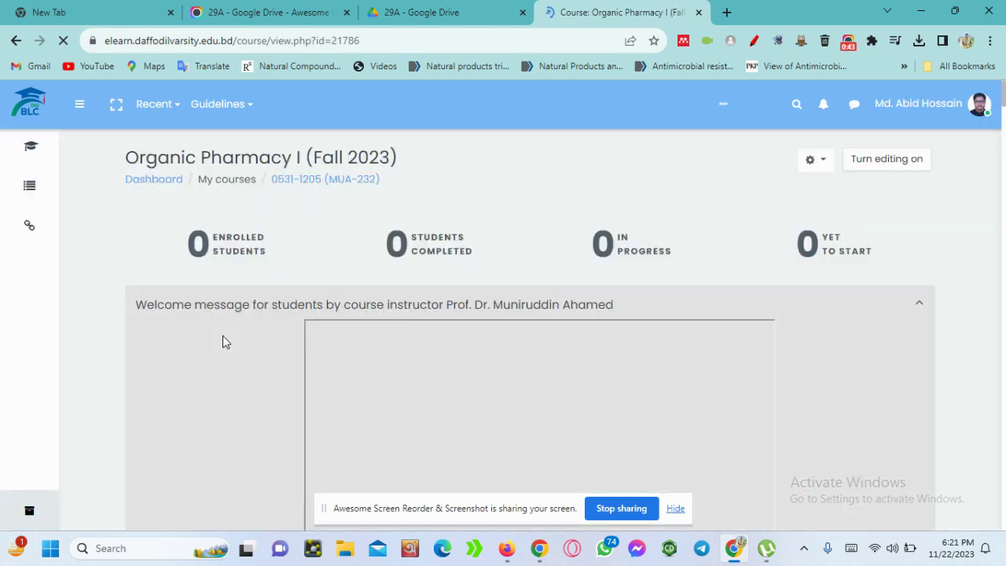
{"action": "scroll", "coordinate": [224, 336], "scroll_direction": "down", "scroll_amount": 10}
{"action": "scroll", "coordinate": [224, 337], "scroll_direction": "down", "scroll_amount": 10}
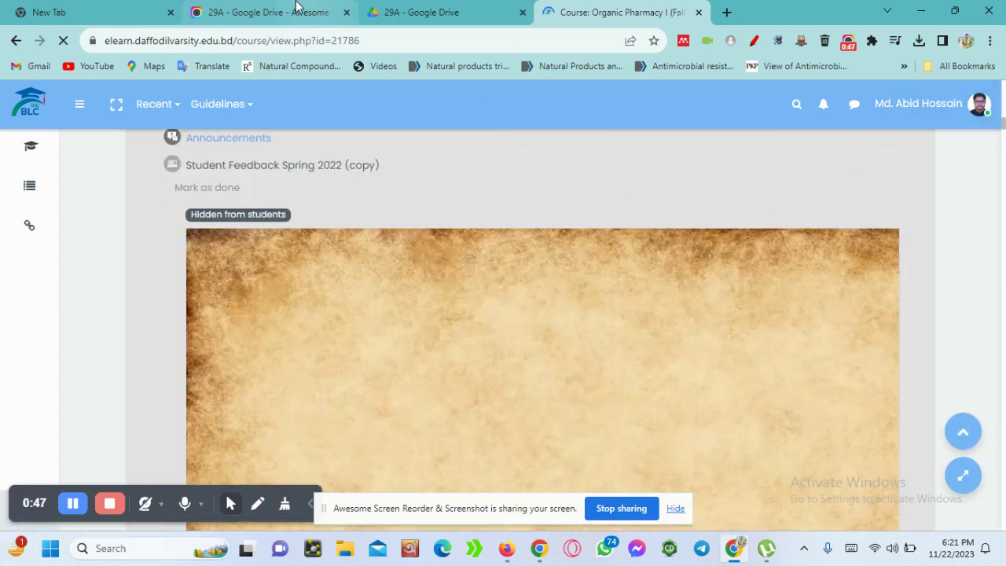
{"action": "left_click", "coordinate": [416, 9]}
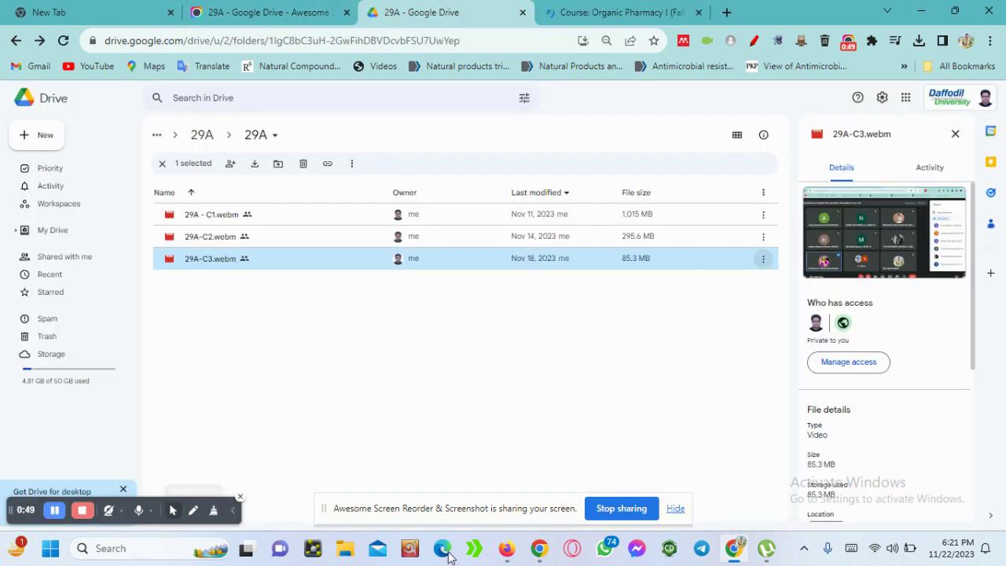
{"action": "left_click", "coordinate": [55, 515]}
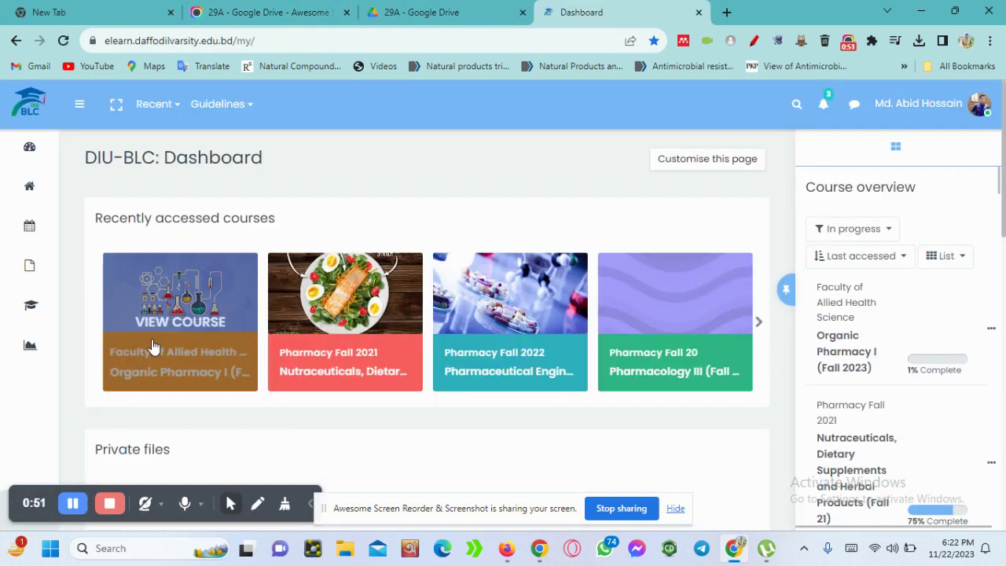
{"action": "left_click", "coordinate": [177, 325]}
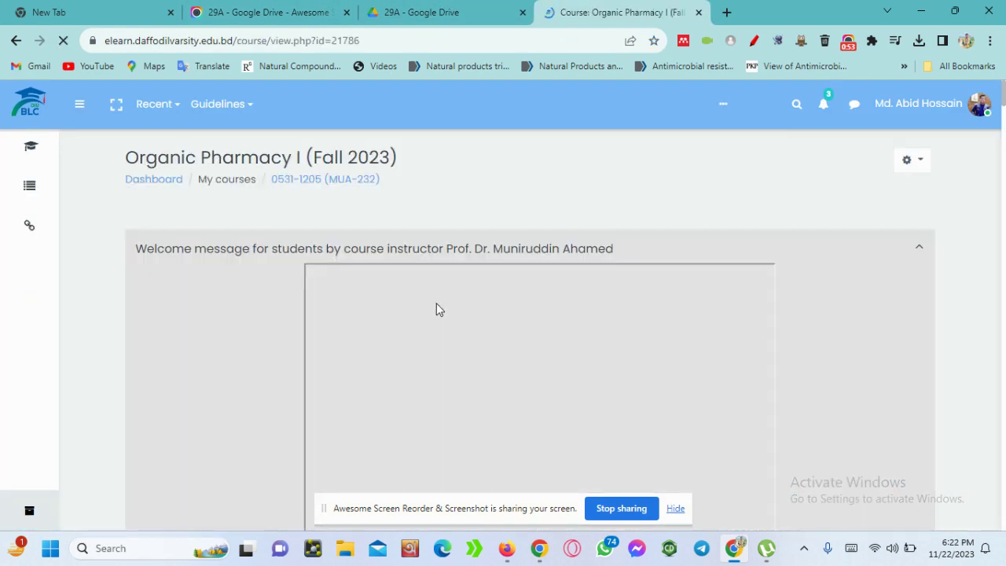
{"action": "scroll", "coordinate": [436, 303], "scroll_direction": "down", "scroll_amount": 10}
{"action": "scroll", "coordinate": [438, 304], "scroll_direction": "down", "scroll_amount": 20}
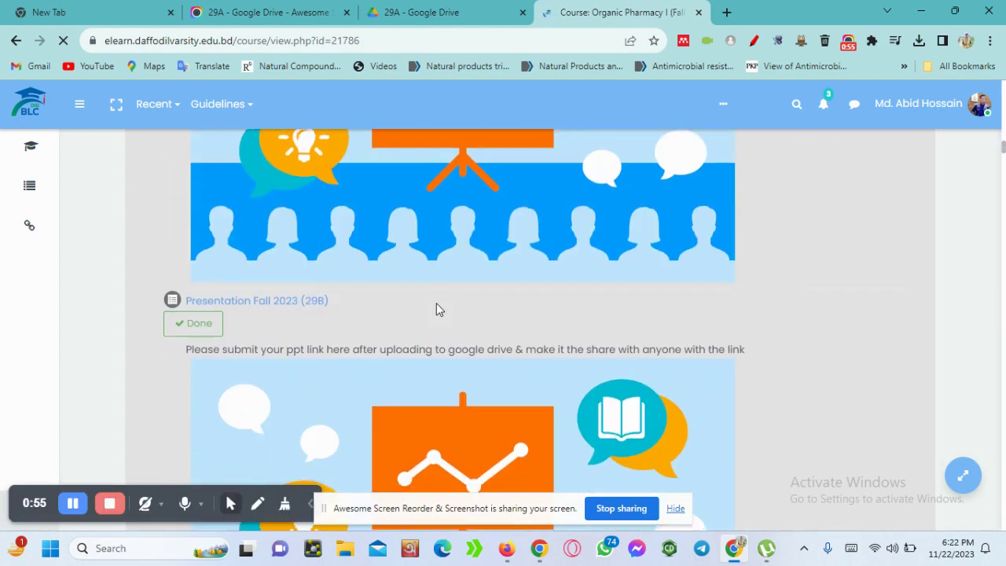
{"action": "scroll", "coordinate": [436, 304], "scroll_direction": "up", "scroll_amount": 10}
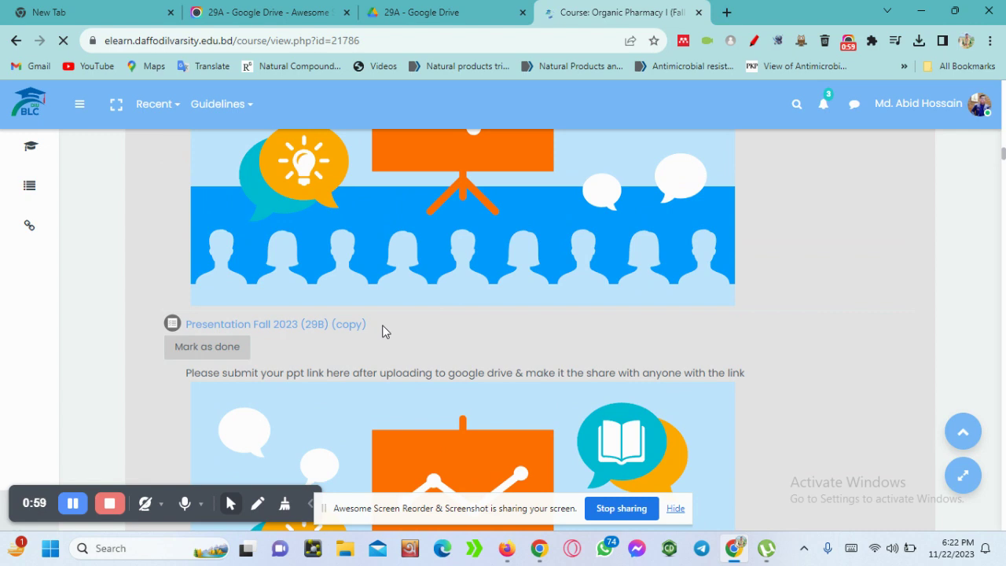
{"action": "scroll", "coordinate": [363, 347], "scroll_direction": "down", "scroll_amount": 1}
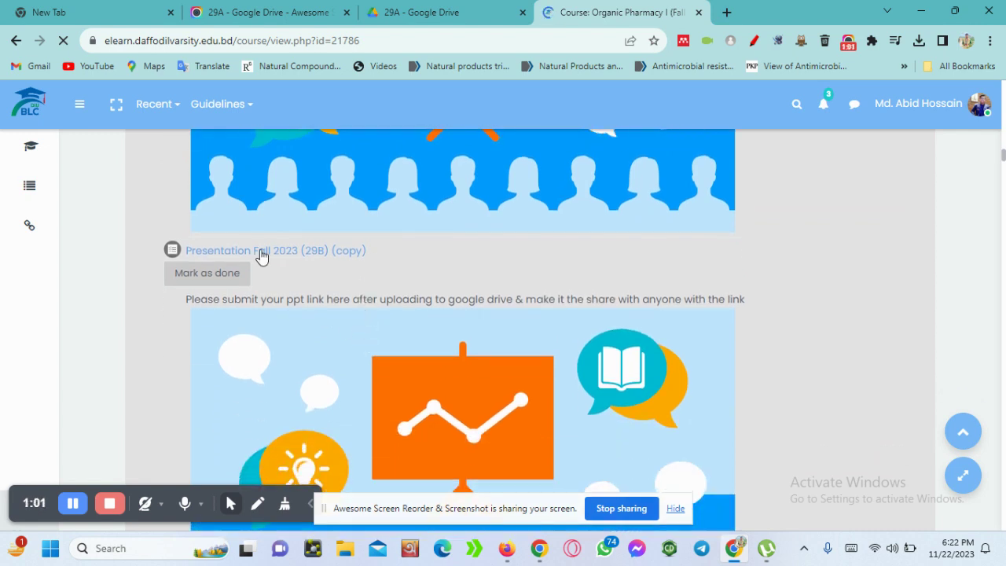
{"action": "left_click", "coordinate": [281, 251]}
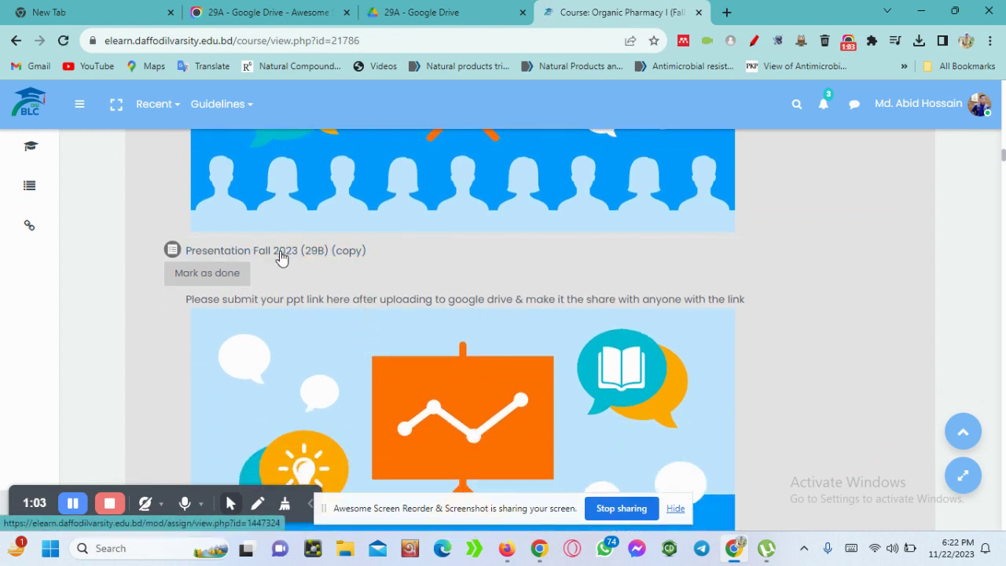
Choose Add submission on the presentation assignment and scroll to the empty Online text editor
{"action": "scroll", "coordinate": [370, 291], "scroll_direction": "down", "scroll_amount": 9}
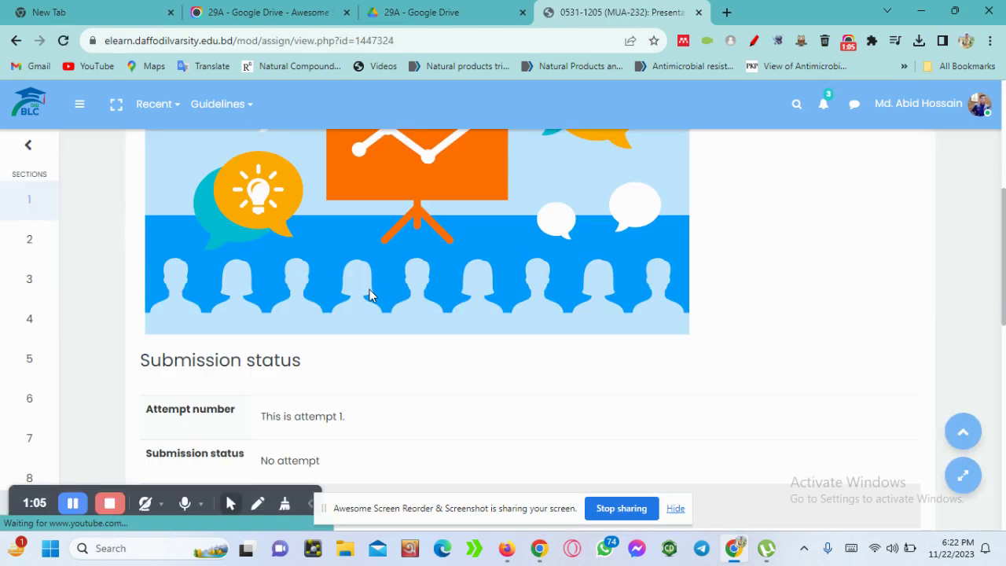
{"action": "scroll", "coordinate": [369, 292], "scroll_direction": "down", "scroll_amount": 2}
{"action": "scroll", "coordinate": [369, 290], "scroll_direction": "up", "scroll_amount": 8}
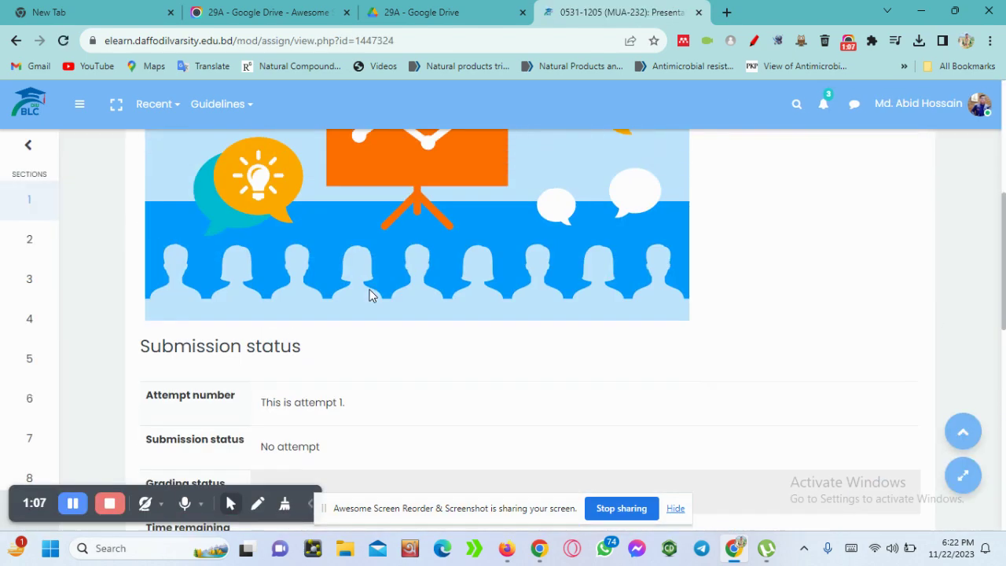
{"action": "scroll", "coordinate": [260, 260], "scroll_direction": "up", "scroll_amount": 2}
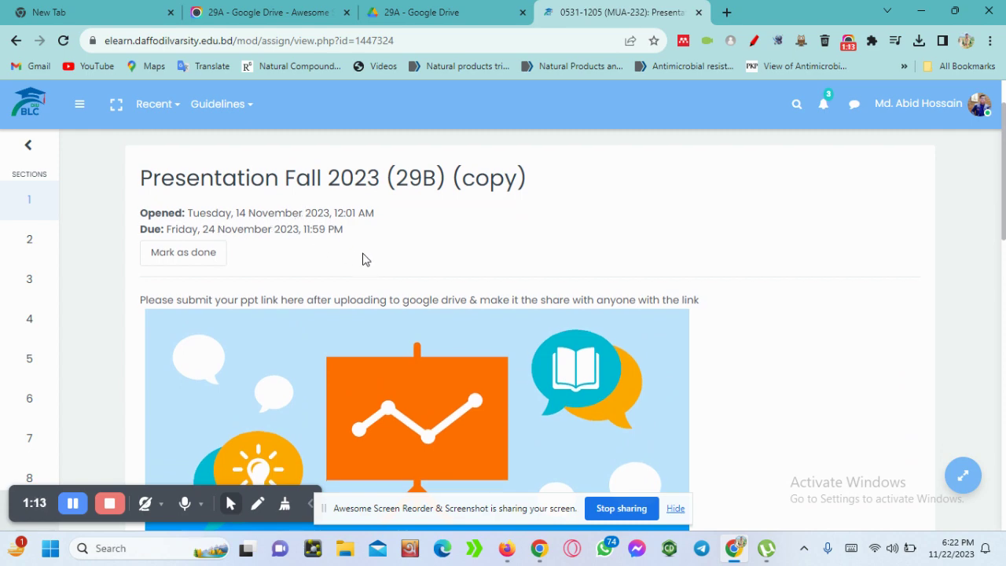
{"action": "scroll", "coordinate": [363, 258], "scroll_direction": "down", "scroll_amount": 8}
{"action": "scroll", "coordinate": [363, 259], "scroll_direction": "up", "scroll_amount": 1}
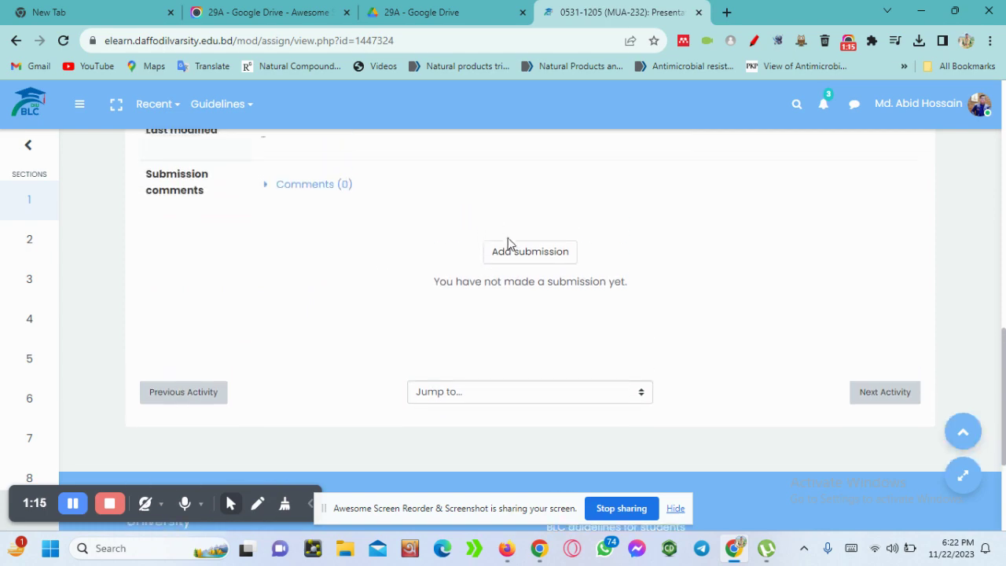
{"action": "left_click", "coordinate": [531, 254]}
{"action": "scroll", "coordinate": [531, 257], "scroll_direction": "down", "scroll_amount": 6}
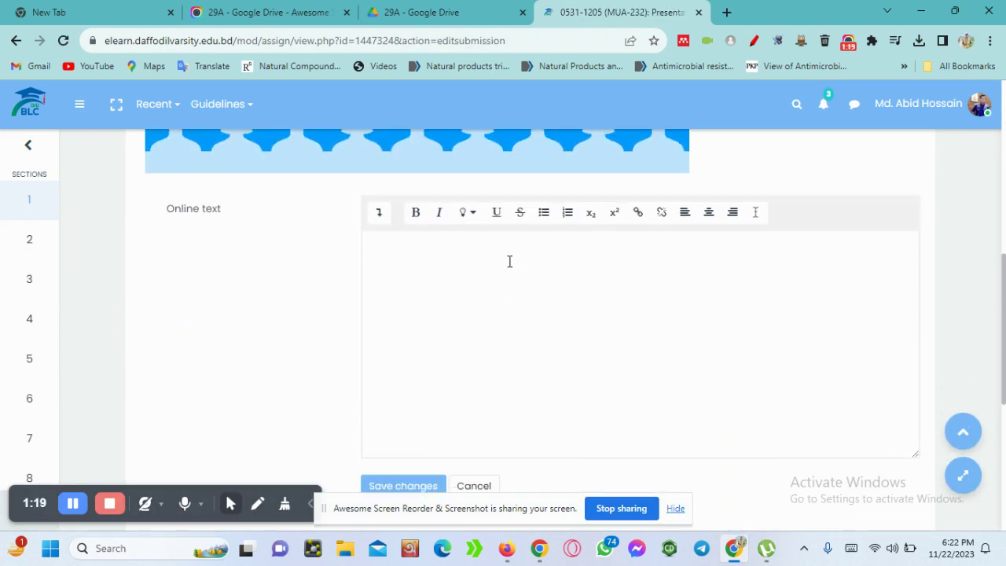
Type the student's name, ID, 'Batch: 21A' and 'Topic: Alcohol' on separate lines
{"action": "left_click", "coordinate": [394, 250]}
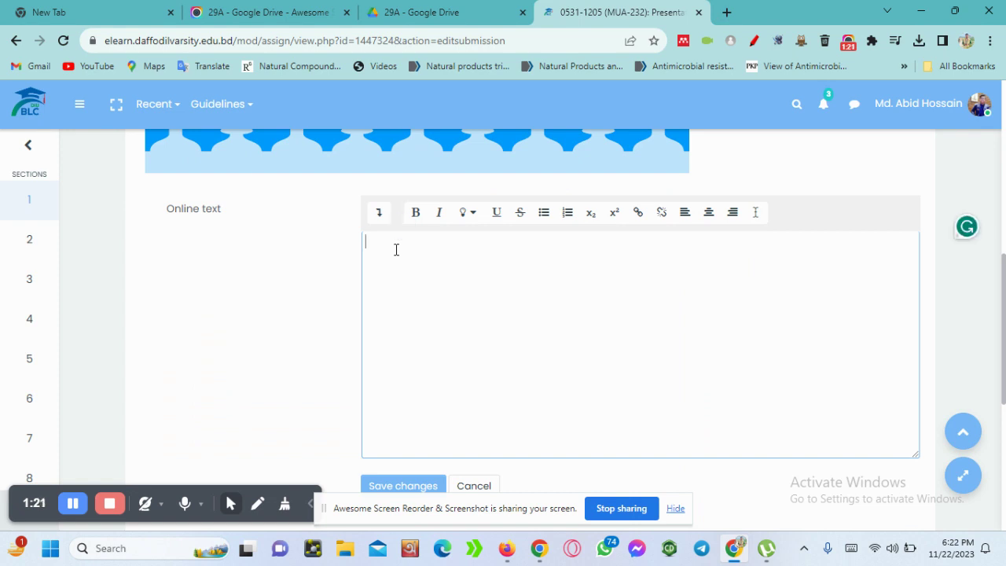
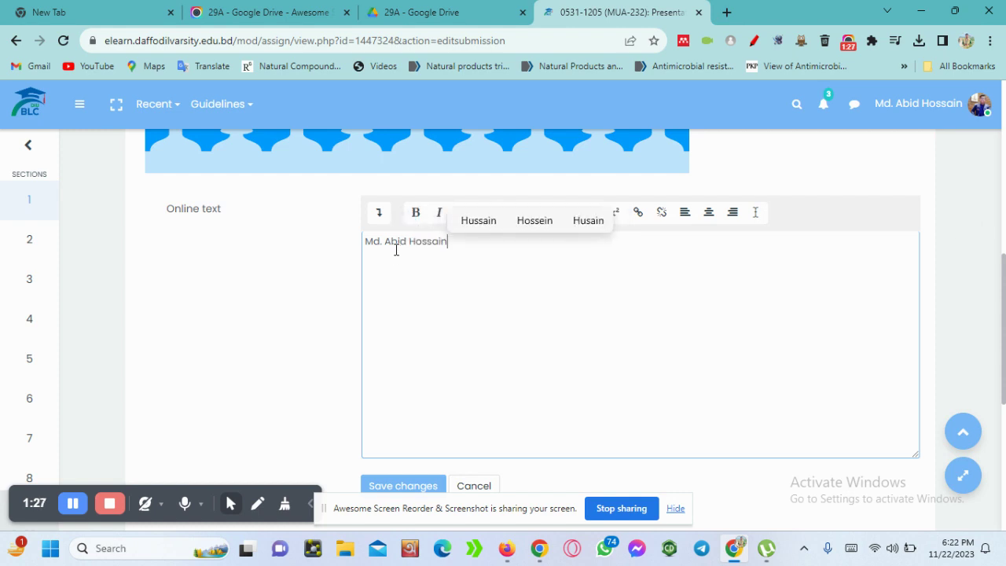
{"action": "key", "text": "Return"}
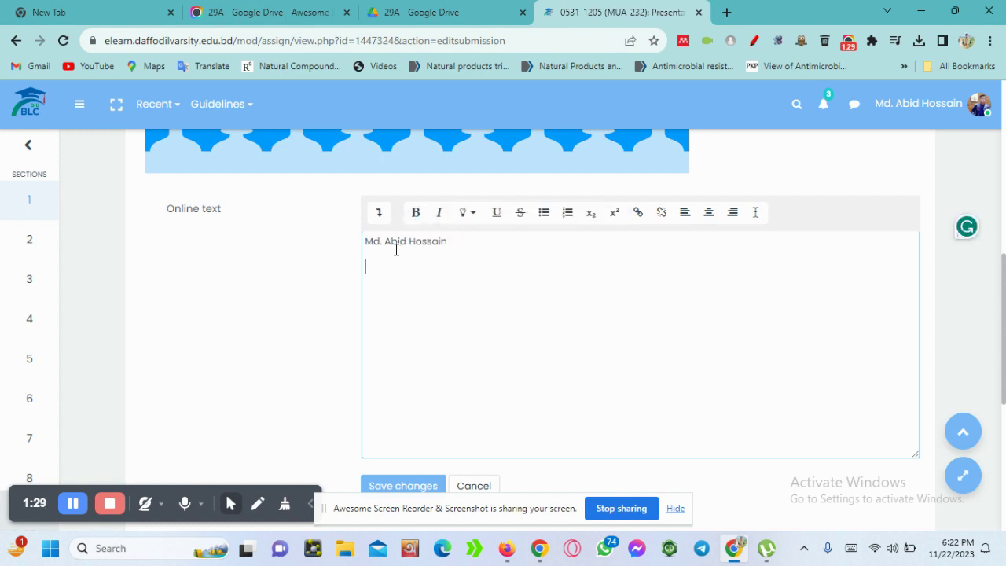
{"action": "type", "text": "Batch: 21A"}
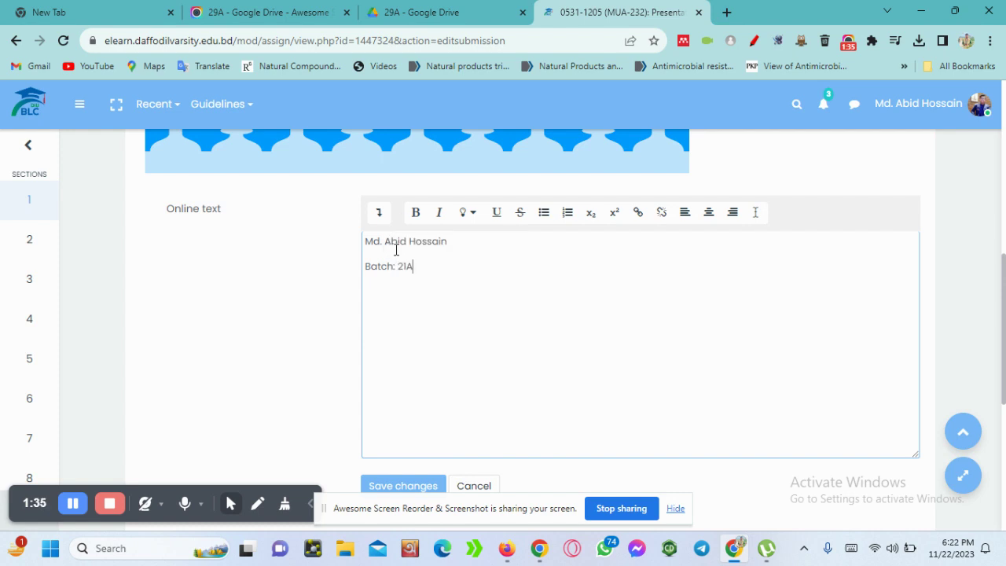
{"action": "key", "text": "Return"}
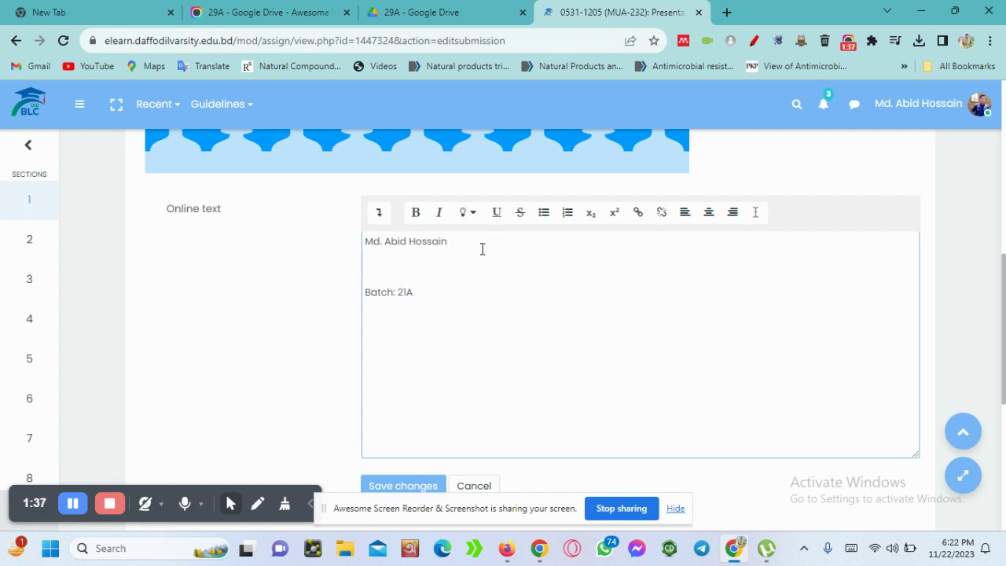
{"action": "type", "text": "ID:"}
{"action": "type", "text": "Topic:"}
{"action": "type", "text": " Al"}
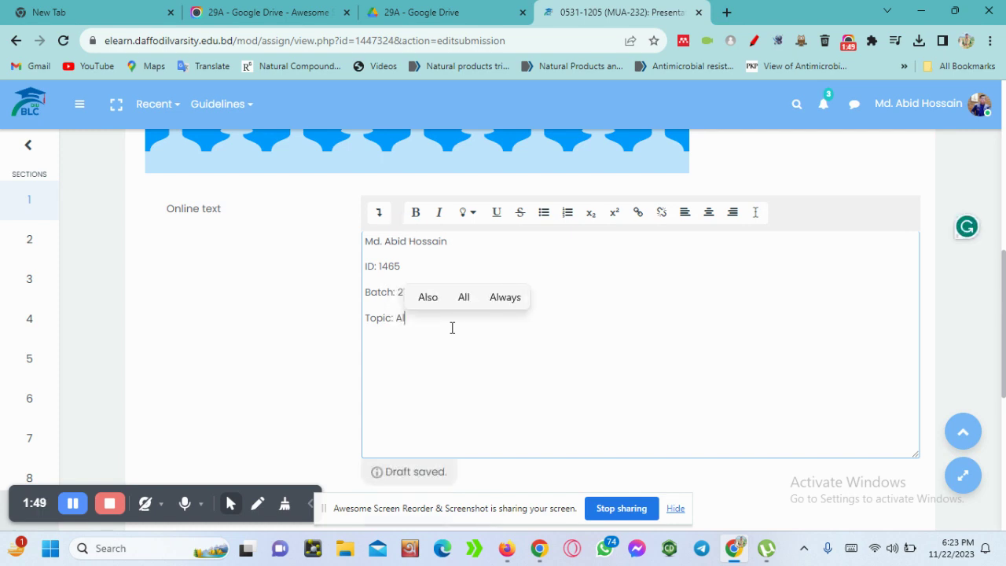
{"action": "type", "text": "cohol"}
{"action": "key", "text": "Return"}
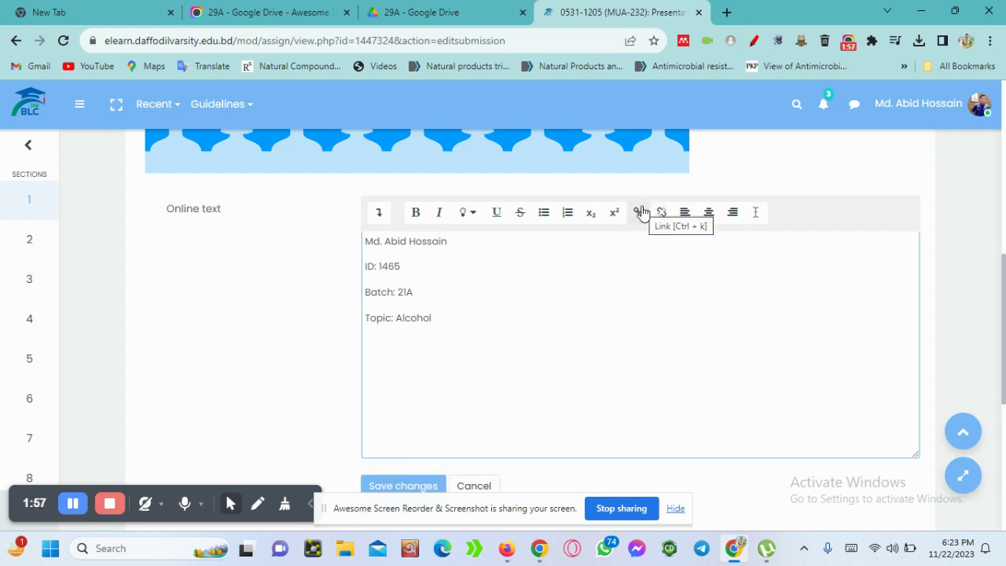
{"action": "right_click", "coordinate": [373, 341]}
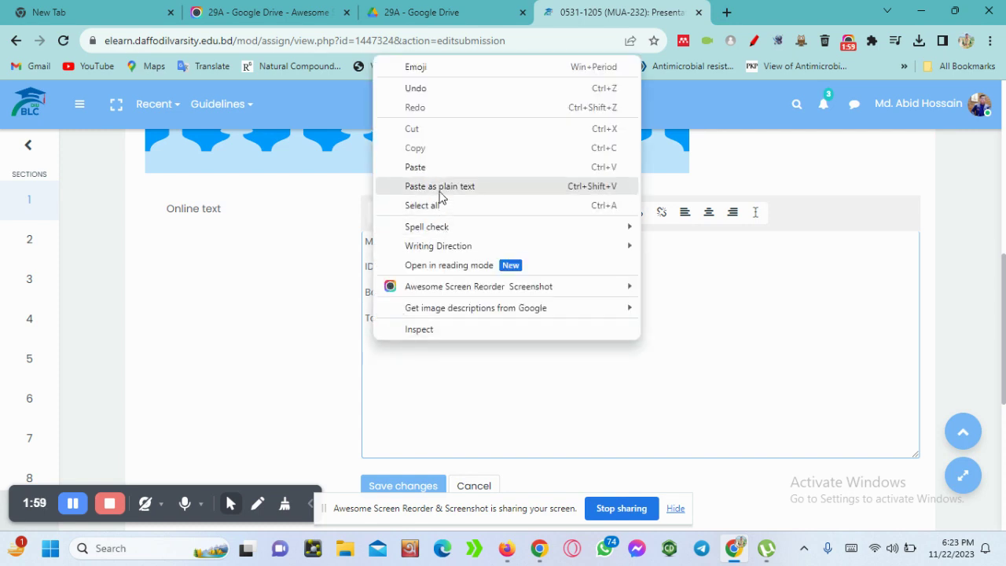
{"action": "left_click", "coordinate": [429, 166]}
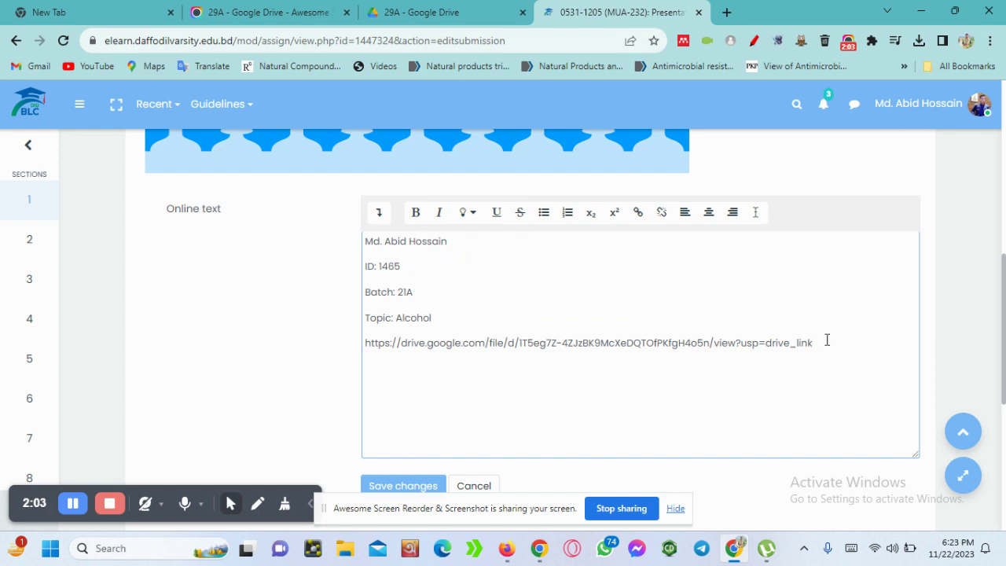
{"action": "left_click_drag", "start_coordinate": [827, 340], "coordinate": [365, 343]}
{"action": "key", "text": "ctrl+c"}
{"action": "key", "text": "BackSpace"}
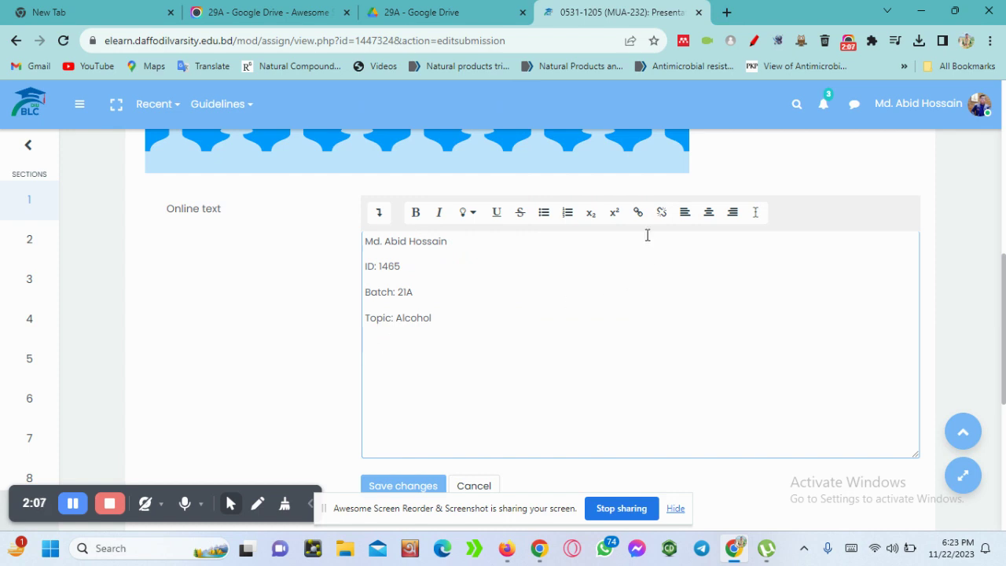
Insert the copied Google Drive URL as a hyperlink below the Topic line
{"action": "left_click", "coordinate": [637, 213]}
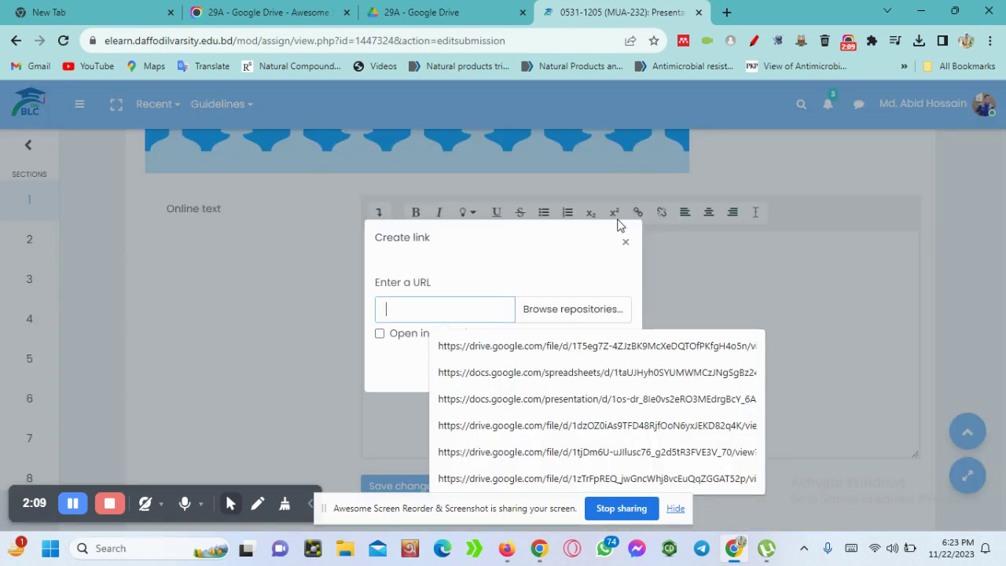
{"action": "right_click", "coordinate": [454, 311]}
{"action": "left_click", "coordinate": [496, 148]}
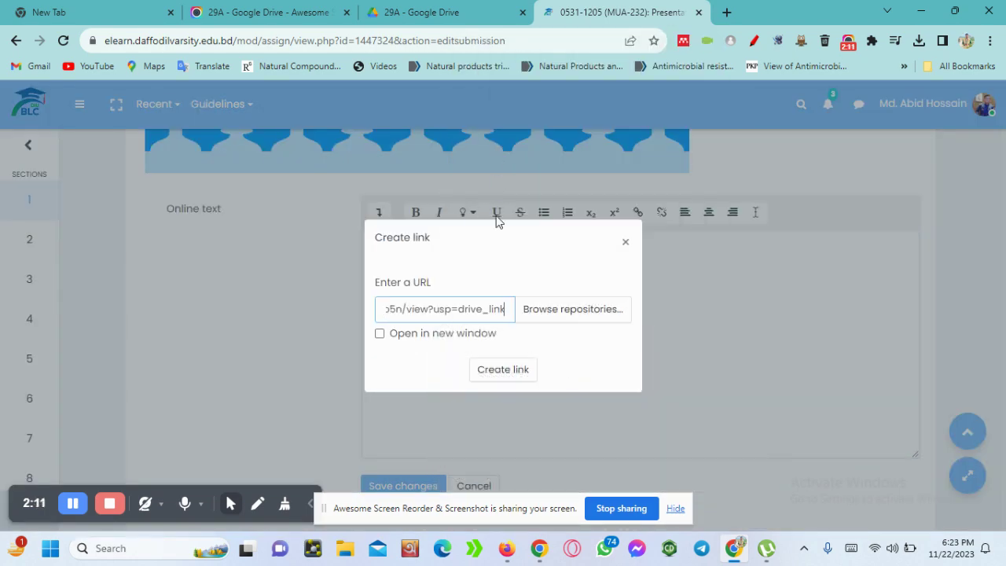
{"action": "left_click", "coordinate": [494, 369]}
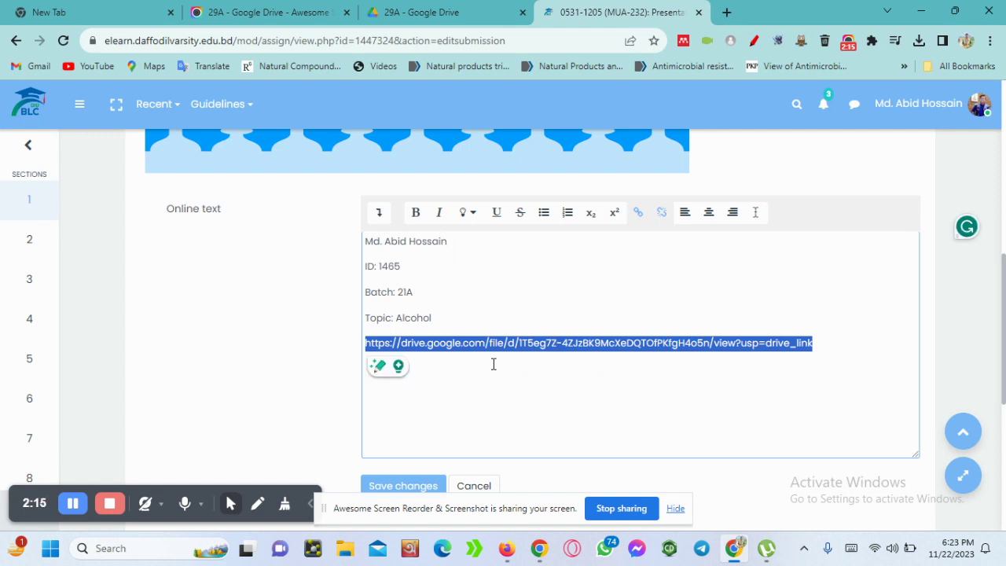
{"action": "left_click", "coordinate": [494, 364]}
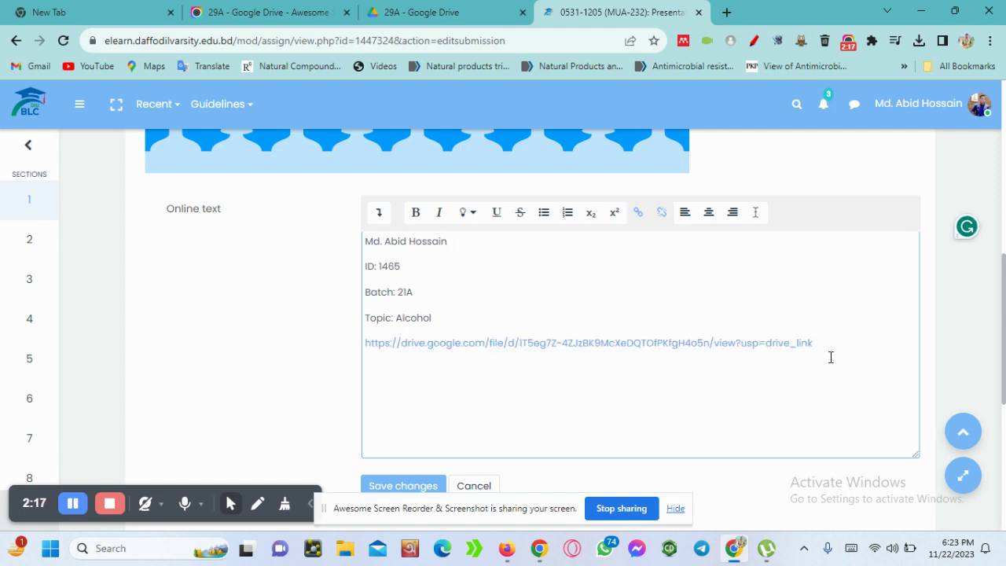
{"action": "left_click_drag", "start_coordinate": [836, 348], "coordinate": [391, 344]}
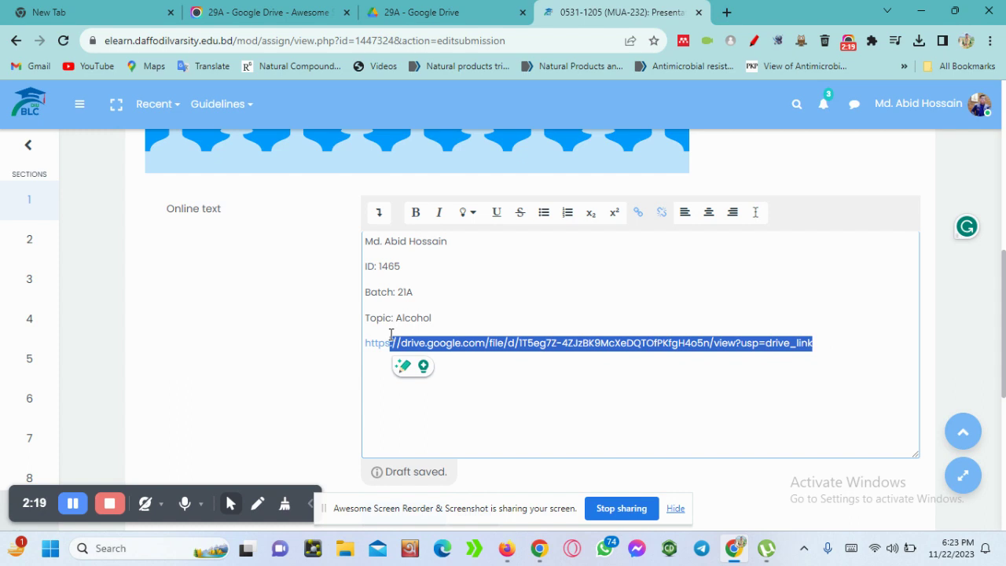
{"action": "left_click", "coordinate": [643, 392]}
{"action": "scroll", "coordinate": [642, 393], "scroll_direction": "down", "scroll_amount": 3}
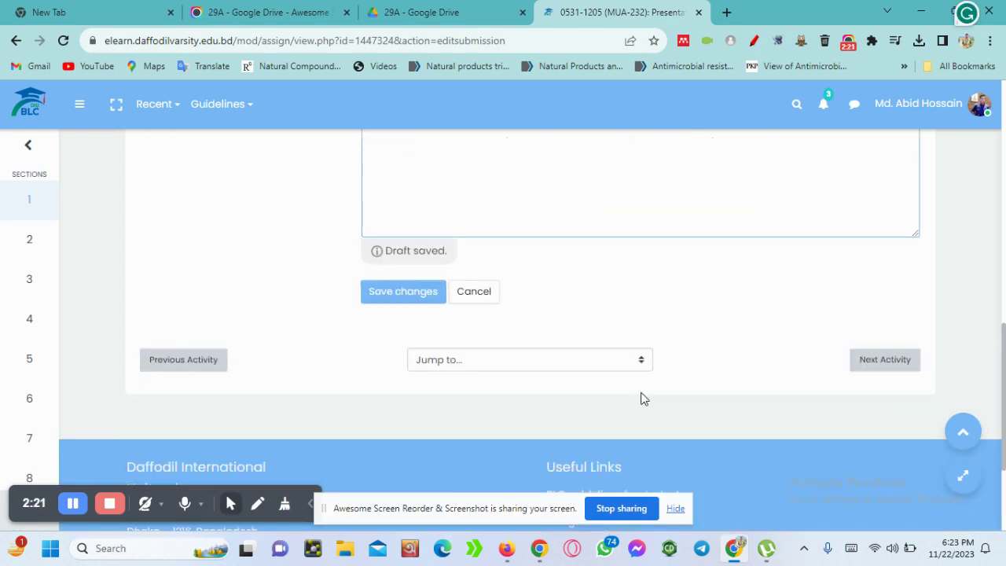
Save changes and review the Submission status listing the online text and Drive link
{"action": "left_click", "coordinate": [417, 294]}
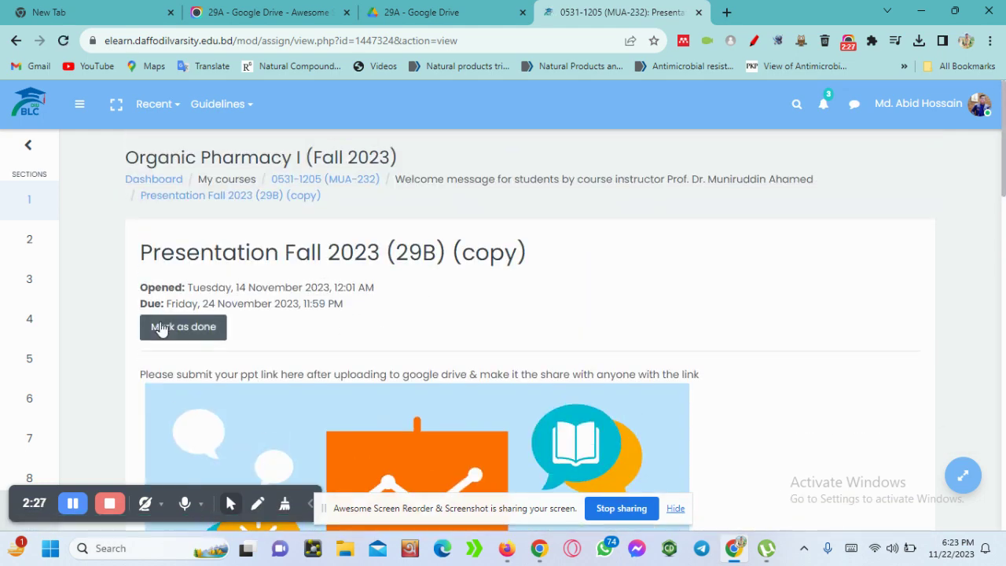
{"action": "scroll", "coordinate": [505, 353], "scroll_direction": "down", "scroll_amount": 8}
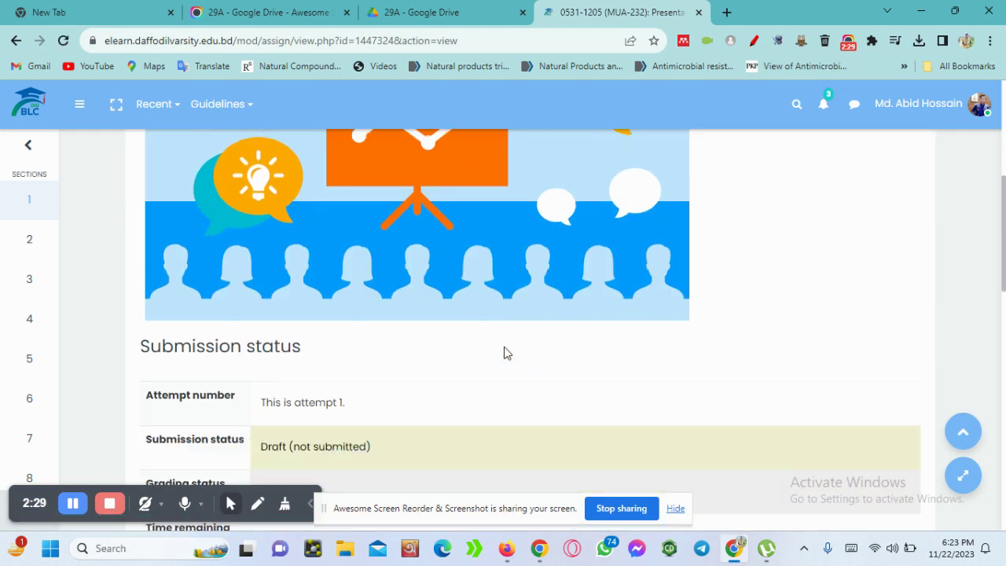
{"action": "scroll", "coordinate": [506, 353], "scroll_direction": "up", "scroll_amount": 2}
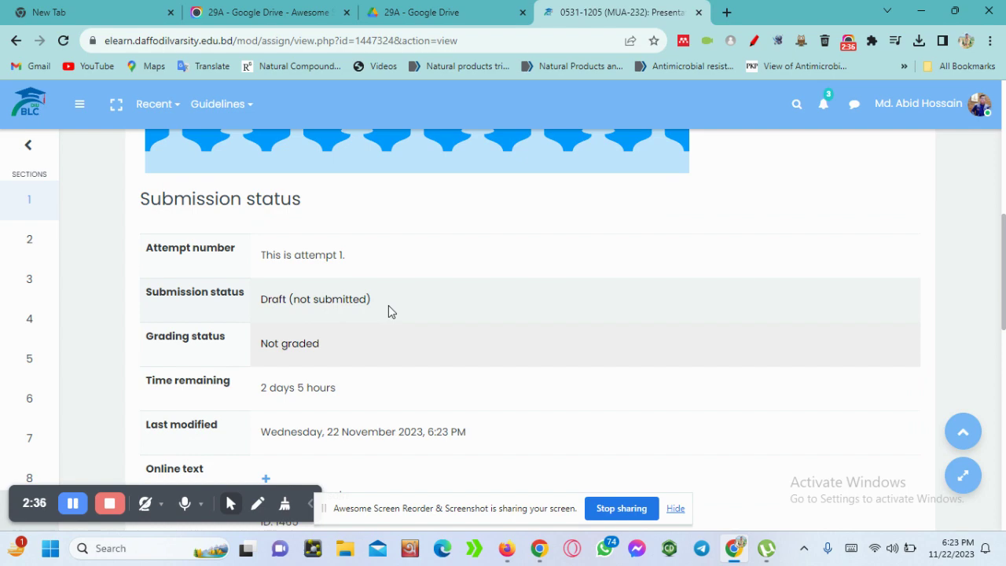
{"action": "scroll", "coordinate": [386, 306], "scroll_direction": "down", "scroll_amount": 1}
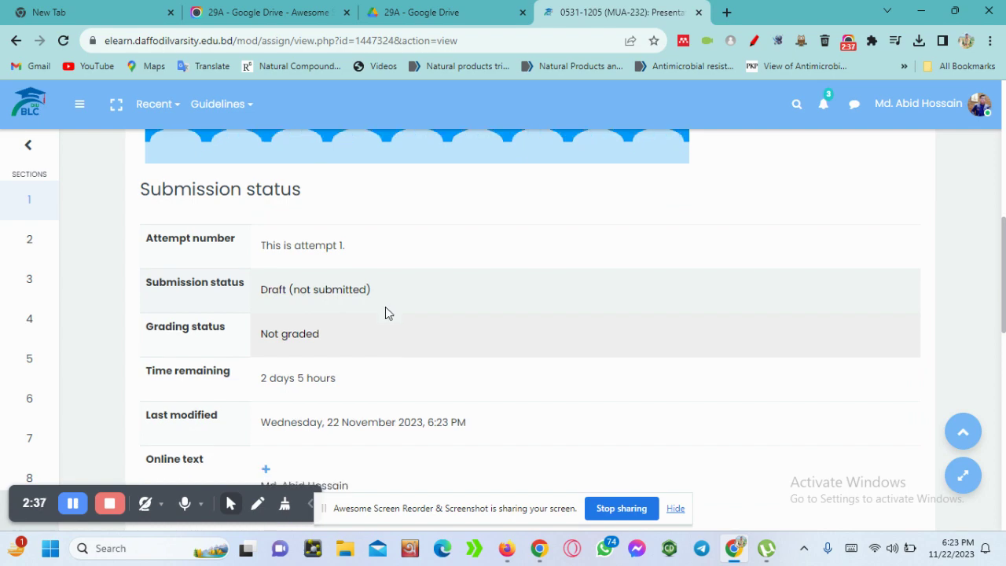
{"action": "scroll", "coordinate": [385, 307], "scroll_direction": "down", "scroll_amount": 5}
{"action": "scroll", "coordinate": [385, 310], "scroll_direction": "up", "scroll_amount": 6}
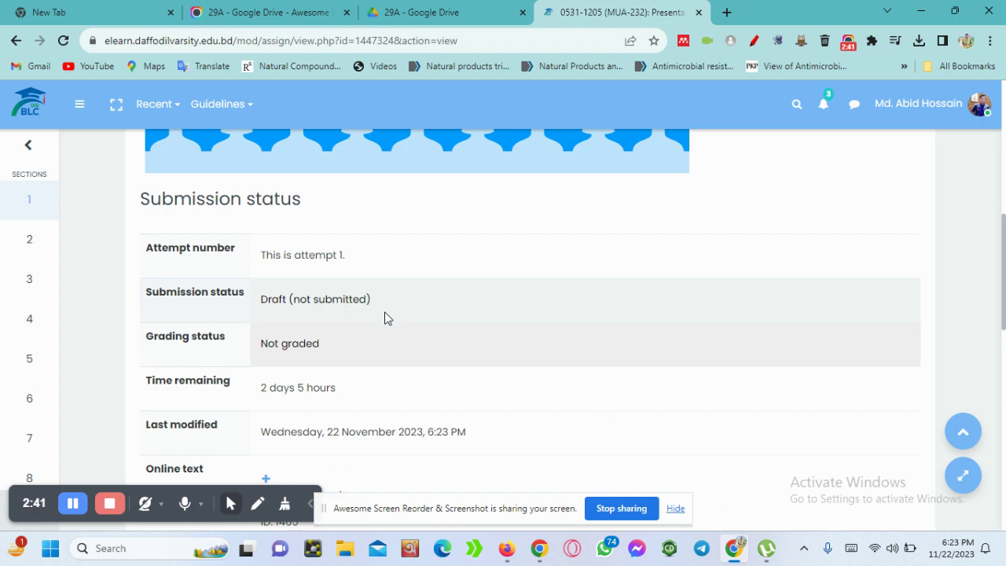
{"action": "scroll", "coordinate": [382, 388], "scroll_direction": "down", "scroll_amount": 5}
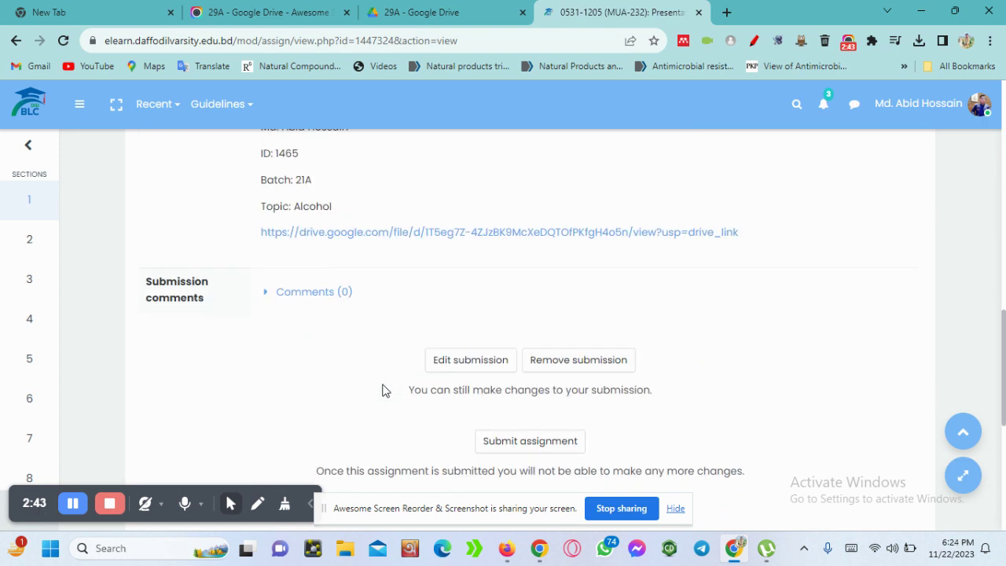
{"action": "scroll", "coordinate": [382, 388], "scroll_direction": "up", "scroll_amount": 3}
{"action": "scroll", "coordinate": [382, 389], "scroll_direction": "up", "scroll_amount": 1}
{"action": "scroll", "coordinate": [382, 389], "scroll_direction": "down", "scroll_amount": 1}
{"action": "scroll", "coordinate": [382, 389], "scroll_direction": "up", "scroll_amount": 1}
{"action": "scroll", "coordinate": [382, 389], "scroll_direction": "down", "scroll_amount": 4}
{"action": "scroll", "coordinate": [481, 438], "scroll_direction": "up", "scroll_amount": 2}
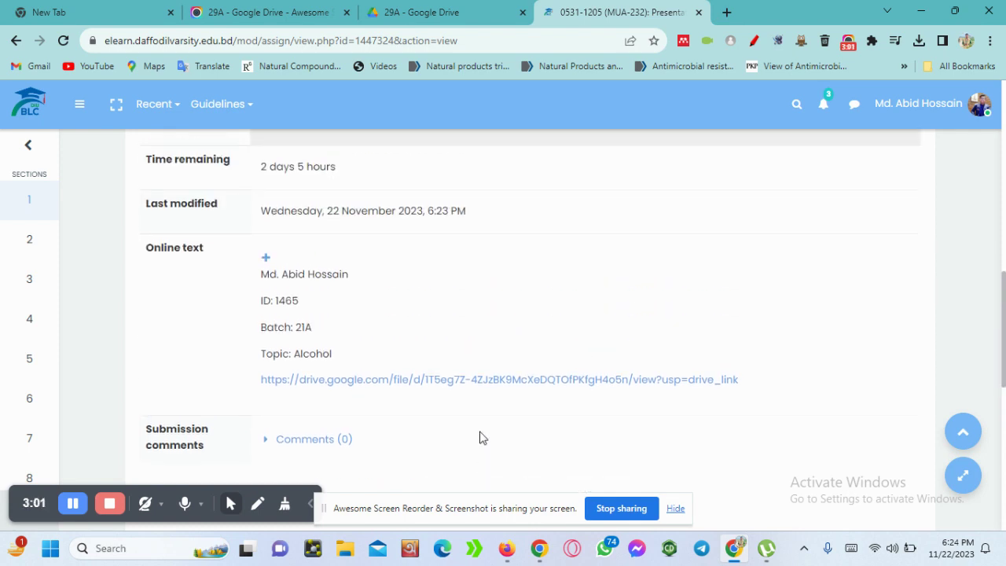
{"action": "scroll", "coordinate": [617, 363], "scroll_direction": "down", "scroll_amount": 2}
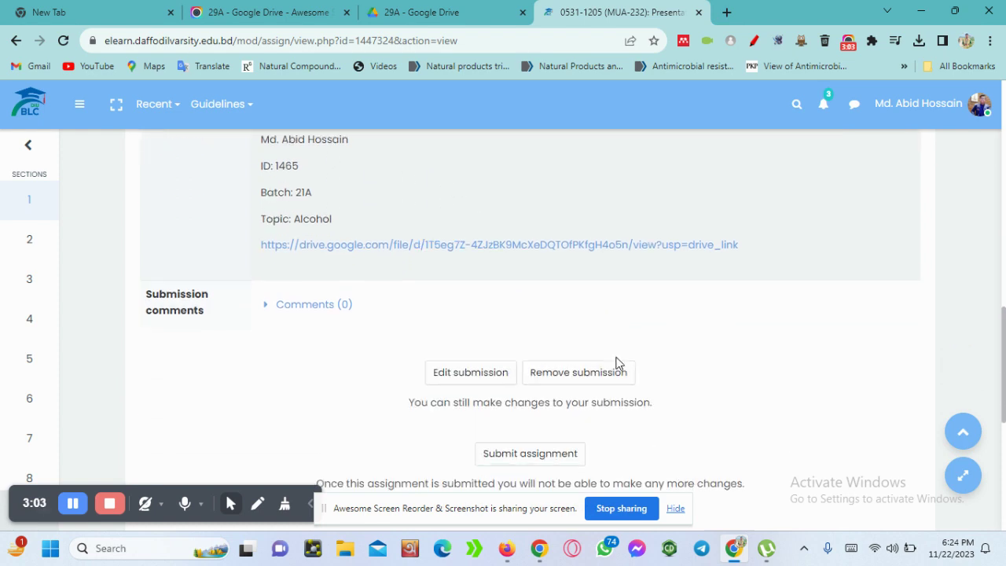
Submit the assignment, ticking 'This assignment is my own work' and continuing
{"action": "left_click", "coordinate": [541, 441]}
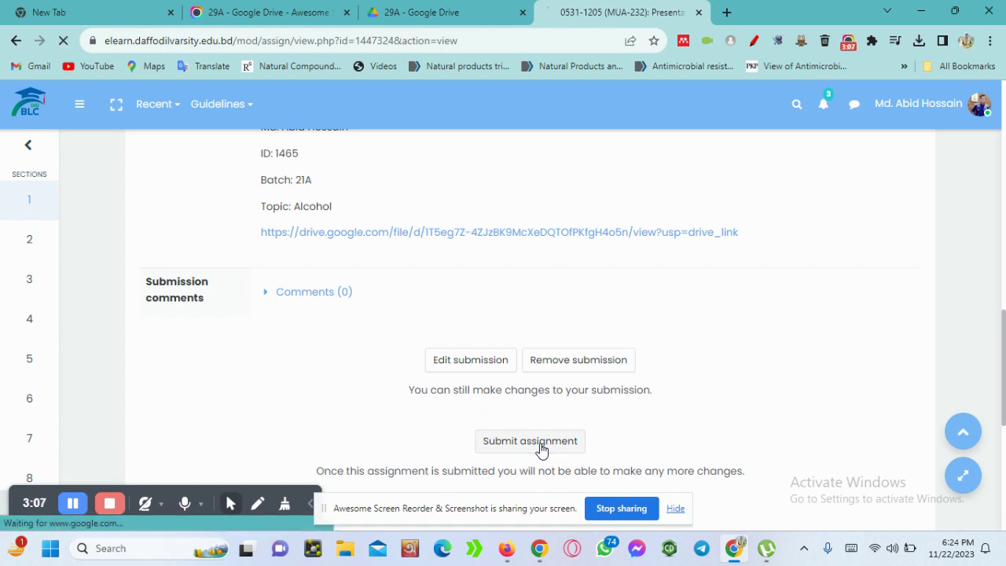
{"action": "scroll", "coordinate": [541, 448], "scroll_direction": "down", "scroll_amount": 5}
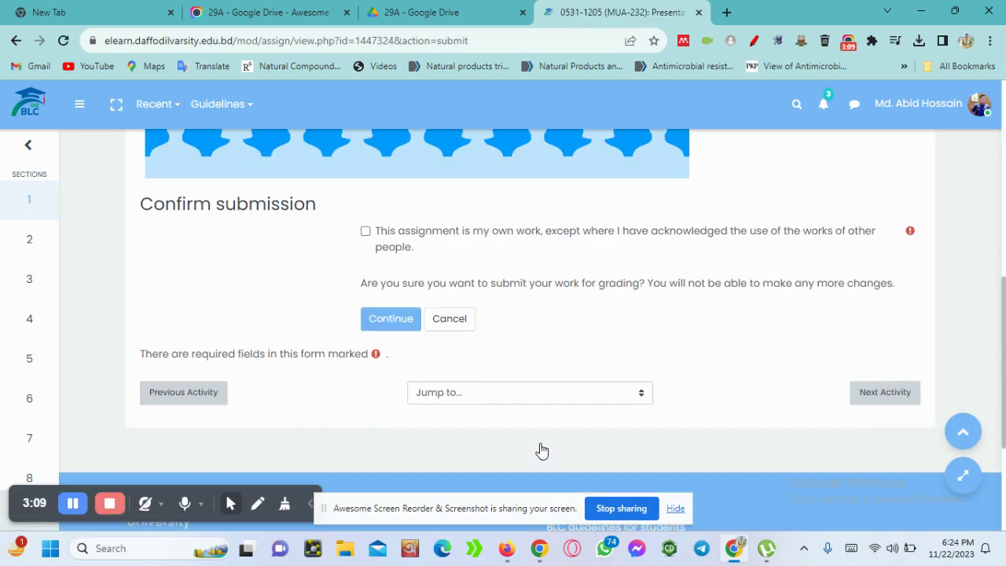
{"action": "left_click", "coordinate": [367, 228]}
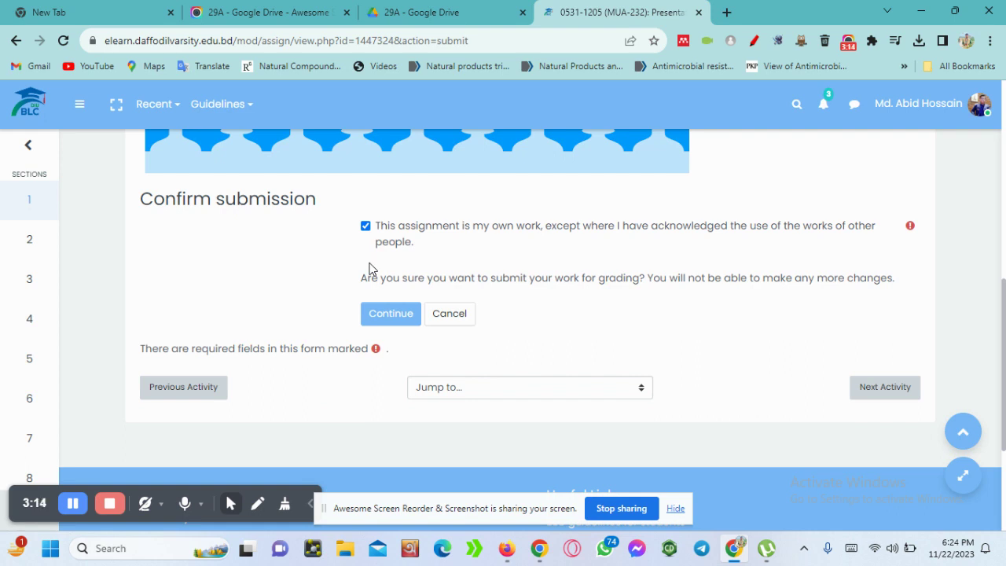
{"action": "left_click", "coordinate": [388, 315]}
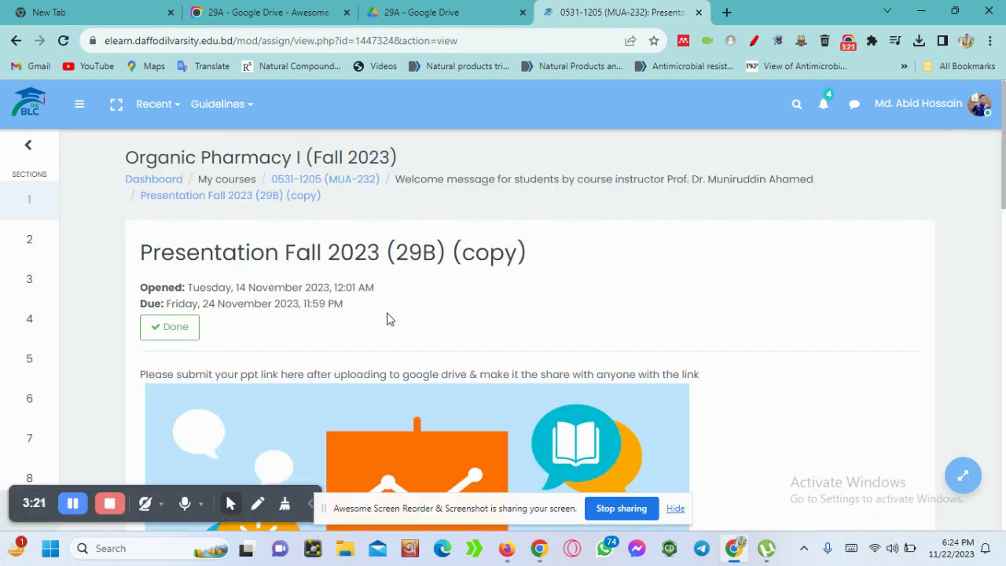
Scroll the assignment page to check it reads Submitted for grading with the Drive link
{"action": "scroll", "coordinate": [248, 353], "scroll_direction": "down", "scroll_amount": 5}
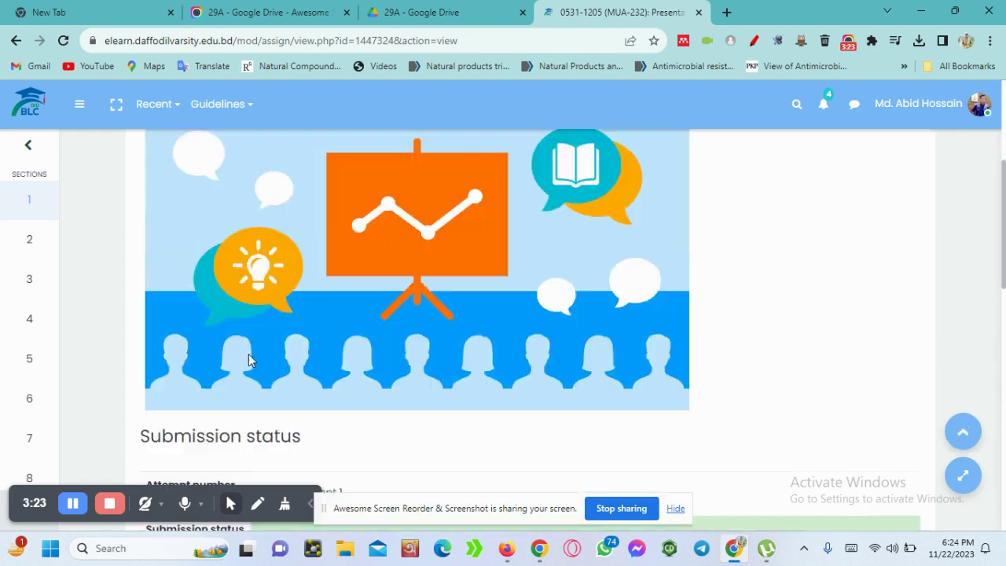
{"action": "scroll", "coordinate": [471, 278], "scroll_direction": "down", "scroll_amount": 5}
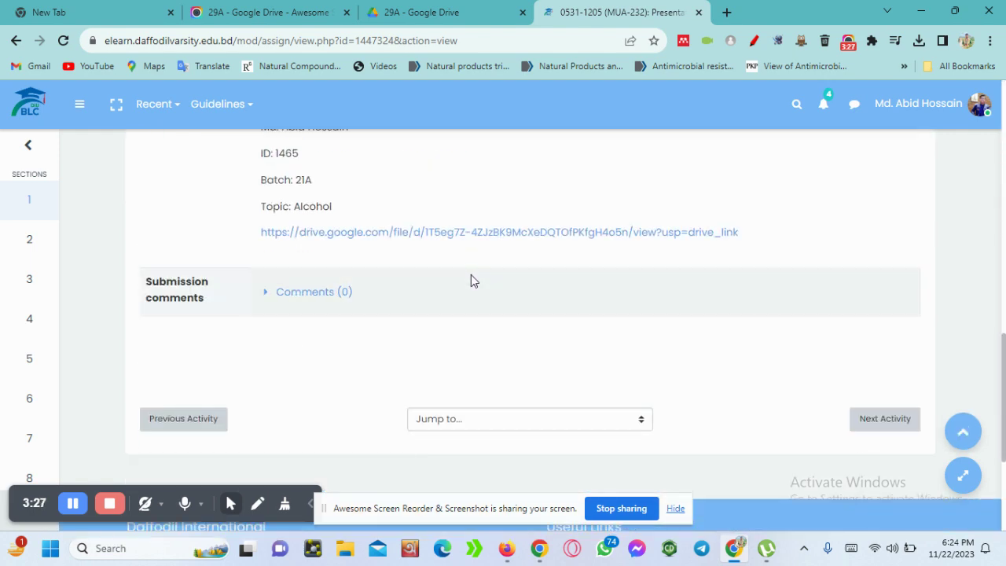
{"action": "scroll", "coordinate": [428, 391], "scroll_direction": "up", "scroll_amount": 1}
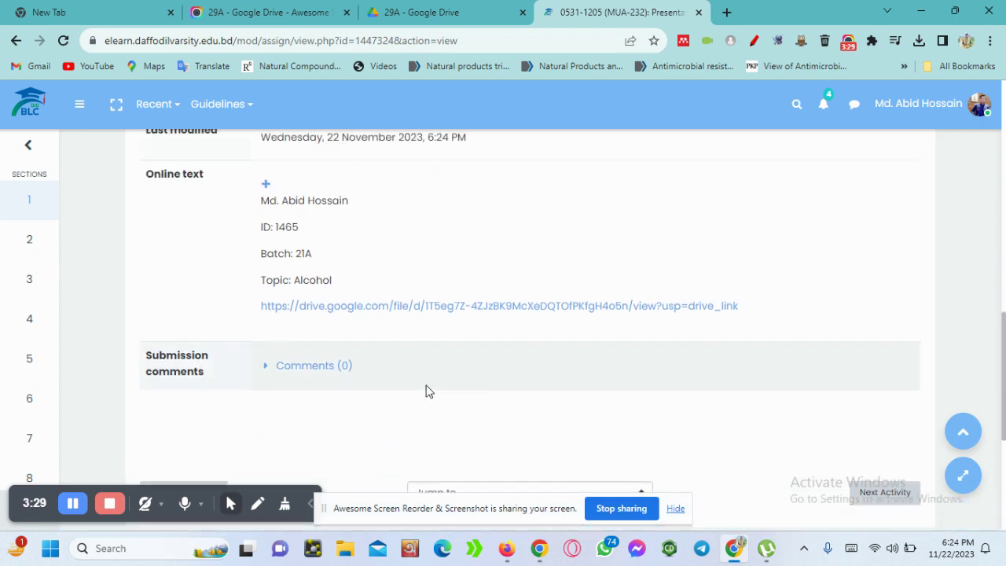
{"action": "scroll", "coordinate": [417, 410], "scroll_direction": "up", "scroll_amount": 1}
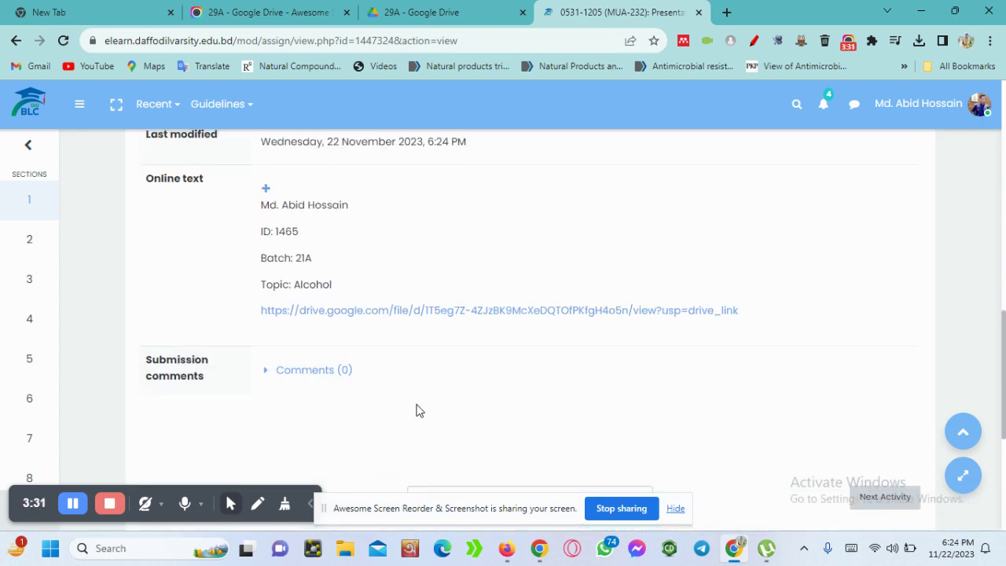
{"action": "scroll", "coordinate": [417, 410], "scroll_direction": "up", "scroll_amount": 2}
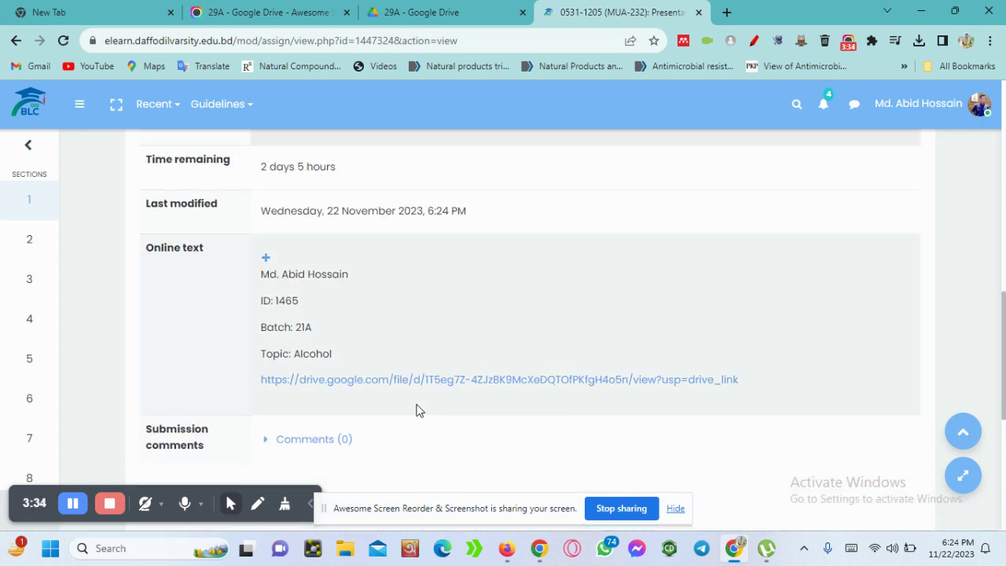